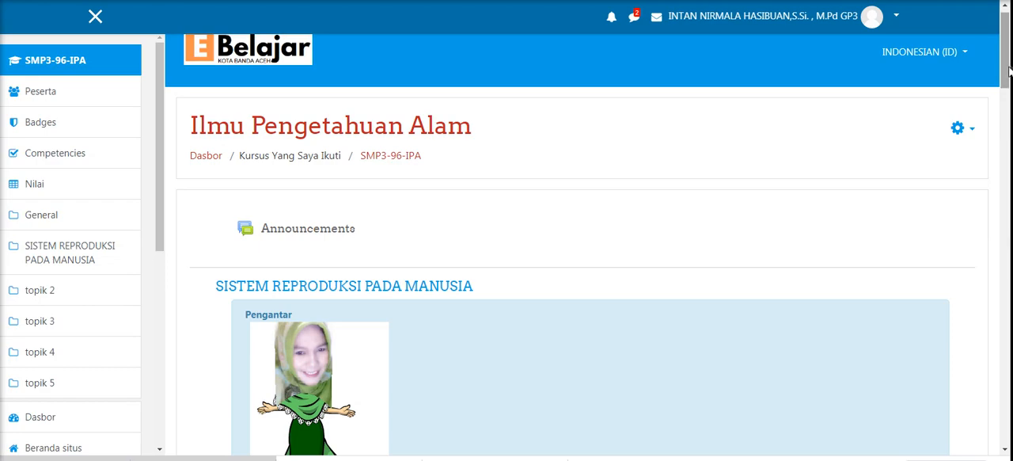
- Open the SMP3-97-IPA course from the list of enrolled courses
drag(1008, 72, 1009, 64)
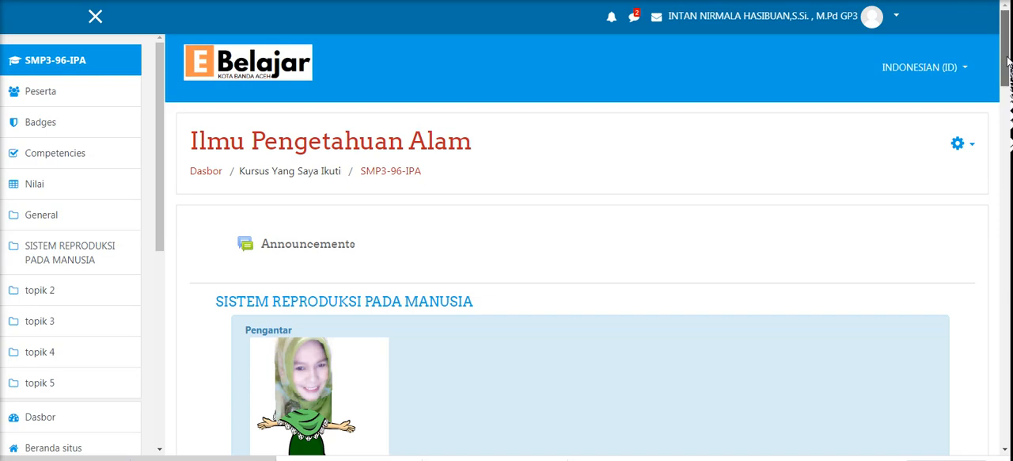
drag(159, 198, 163, 405)
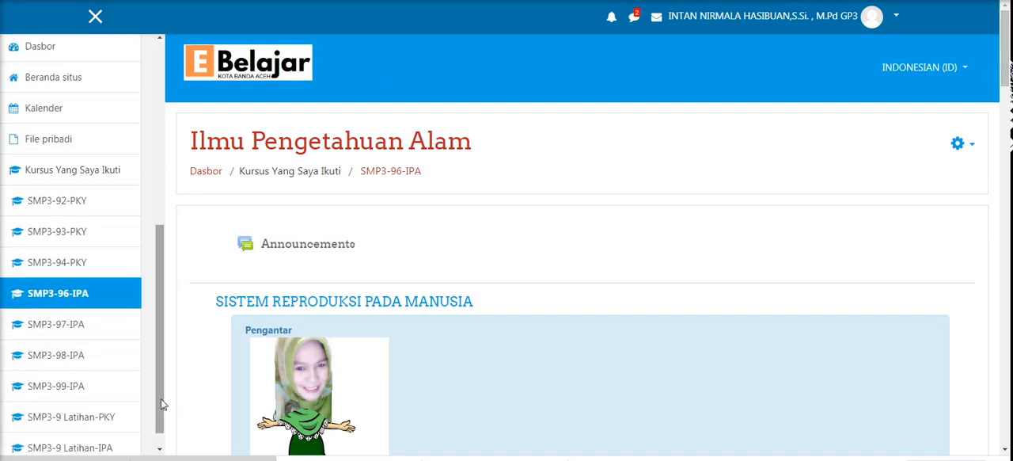
click(56, 333)
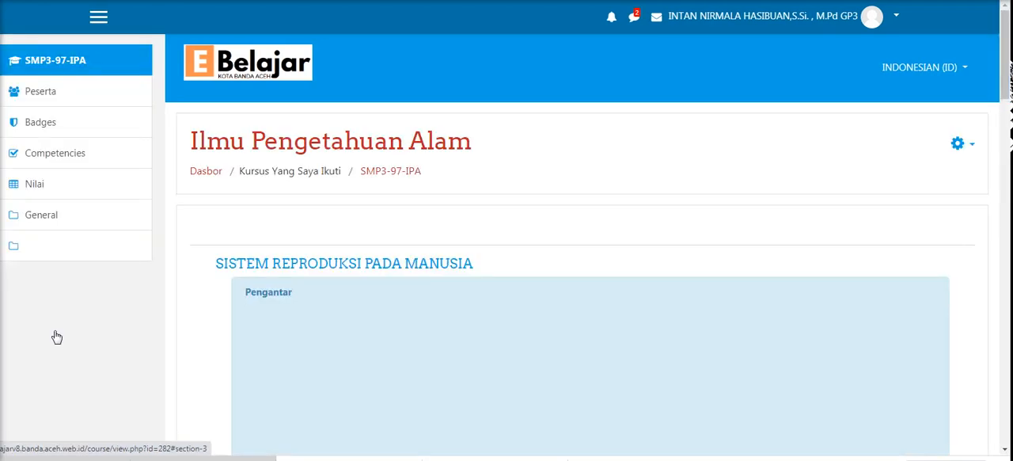
- Open the Tugas Pertemuan 1 assignment in the SISTEM REPRODUKSI PADA MANUSIA section
scroll(1008, 86, down, 5)
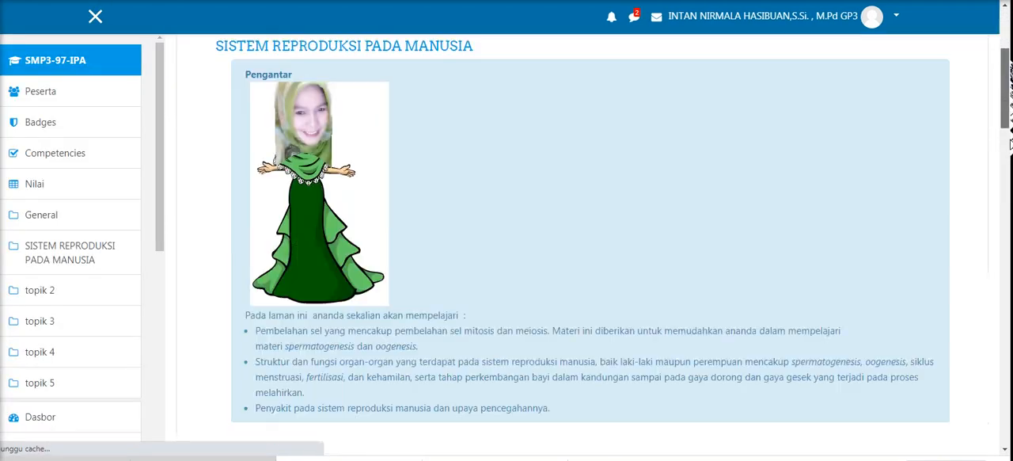
scroll(1008, 126, down, 8)
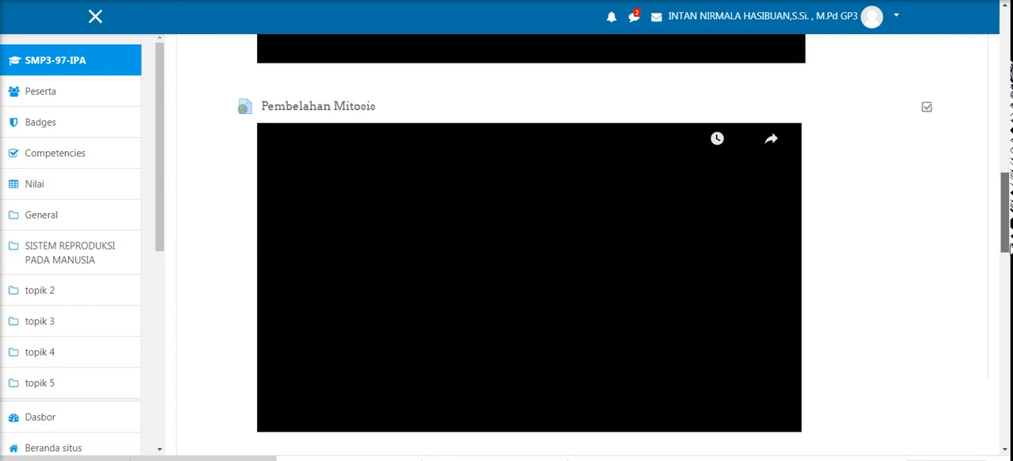
scroll(300, 278, down, 5)
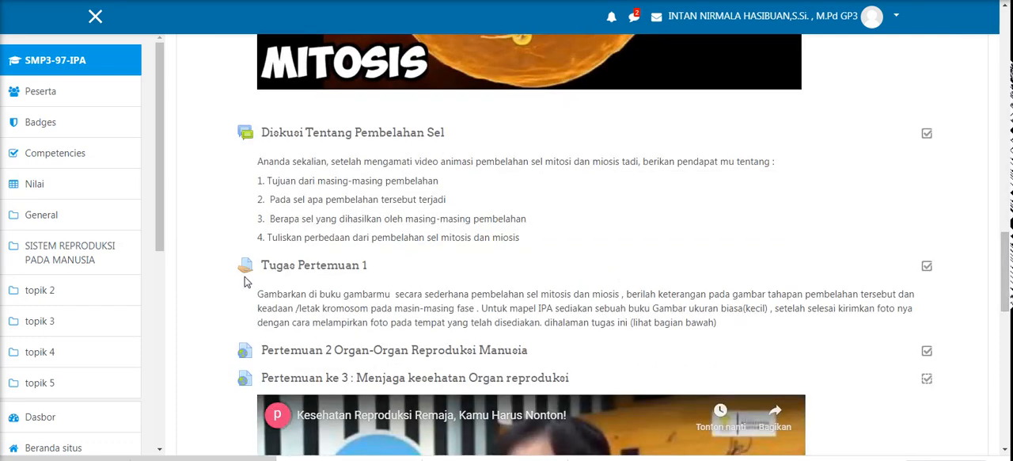
click(299, 267)
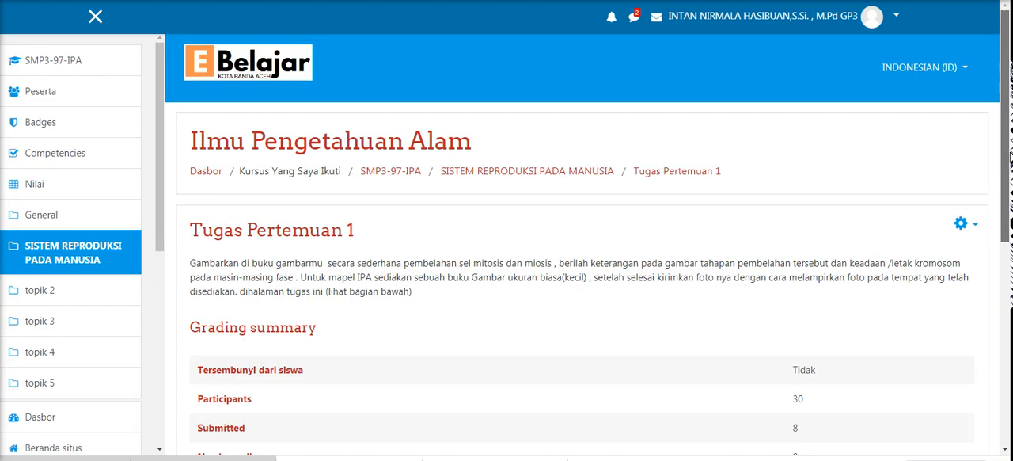
- View all submissions of the assignment and open the first one marked Submitted for grading in the grader
scroll(583, 245, down, 1)
scroll(583, 246, down, 3)
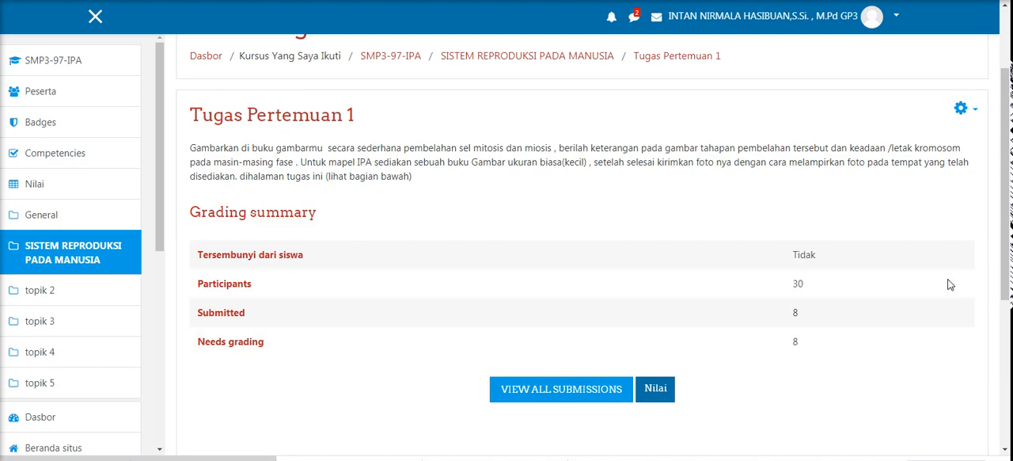
click(554, 396)
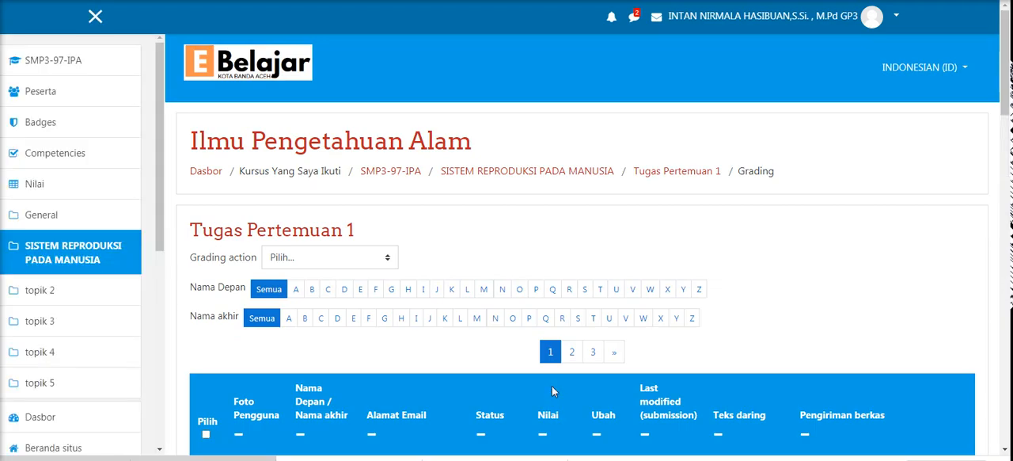
scroll(552, 386, down, 2)
scroll(551, 391, down, 3)
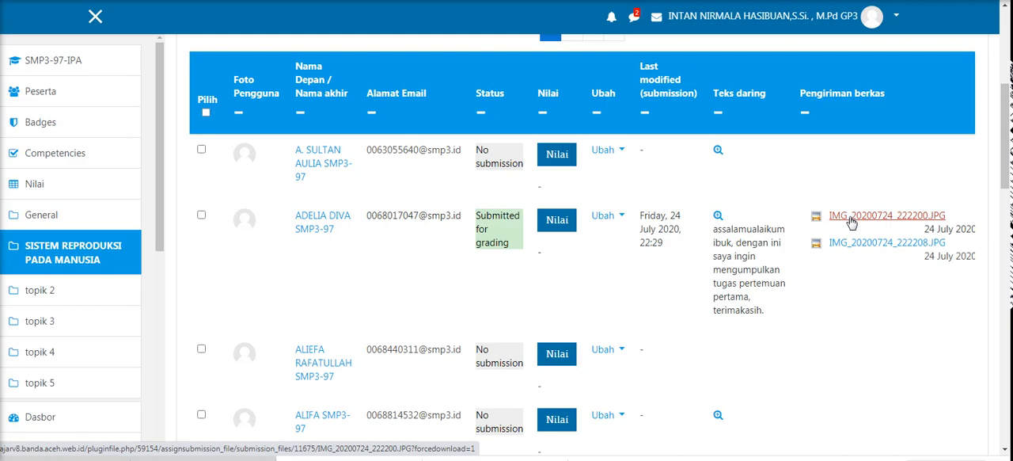
click(557, 221)
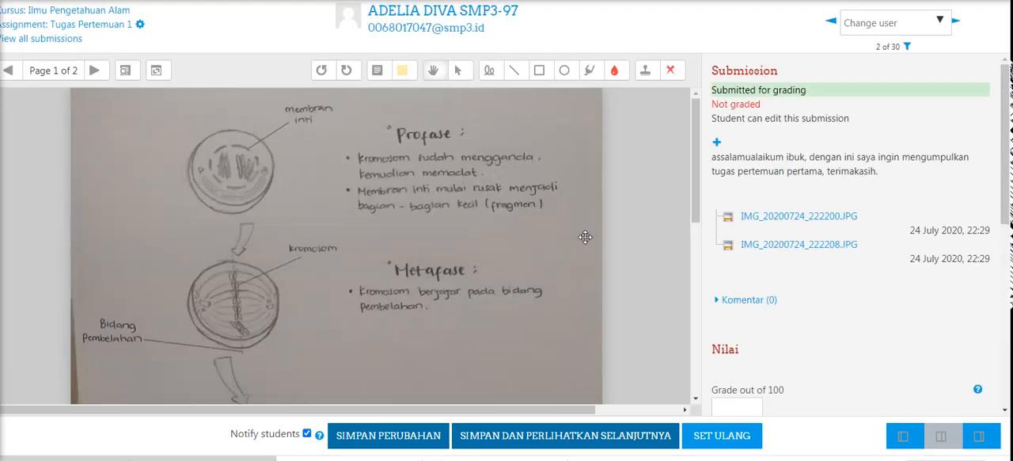
- Review the student's submitted drawing and enter a grade of 95 out of 100
drag(695, 183, 700, 167)
drag(694, 164, 682, 138)
scroll(752, 91, down, 1)
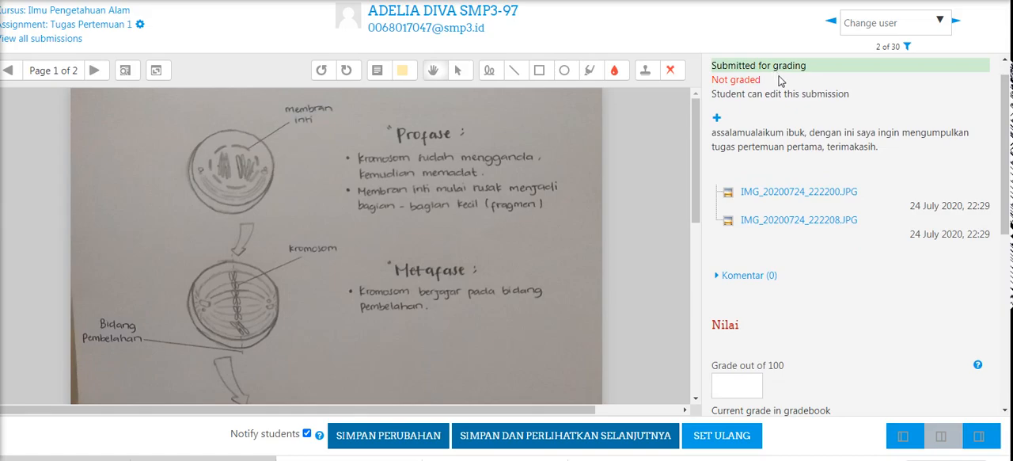
drag(1006, 194, 1008, 220)
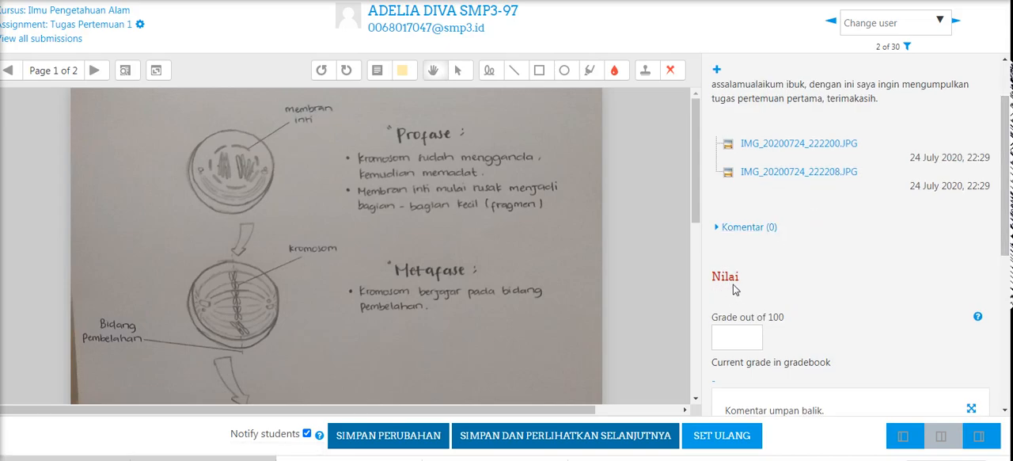
click(733, 341)
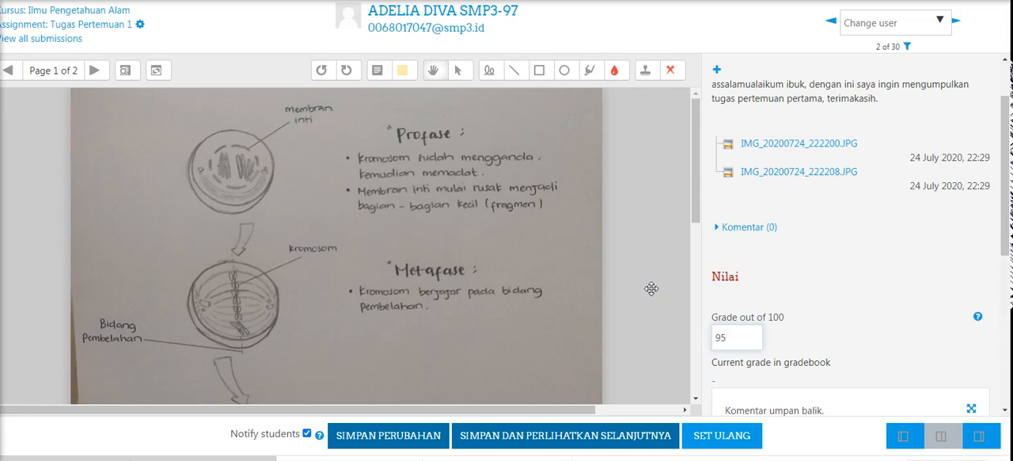
- Write the feedback comment "selamat nak, tugas telah ananda lakukan dengan tepat dan baik" for the student
mouse_move(696, 174)
mouse_down()
mouse_move(697, 357)
mouse_move(704, 184)
mouse_up()
drag(1009, 212, 1011, 272)
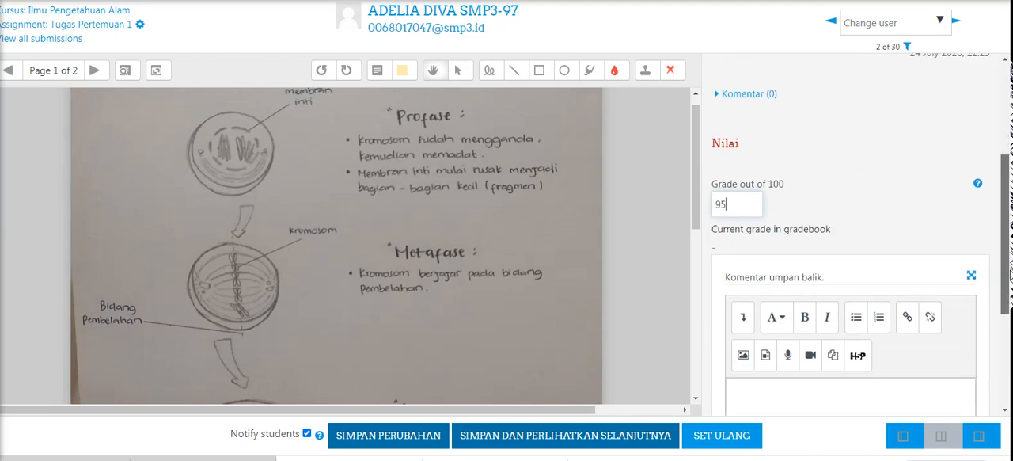
scroll(799, 352, down, 1)
click(745, 345)
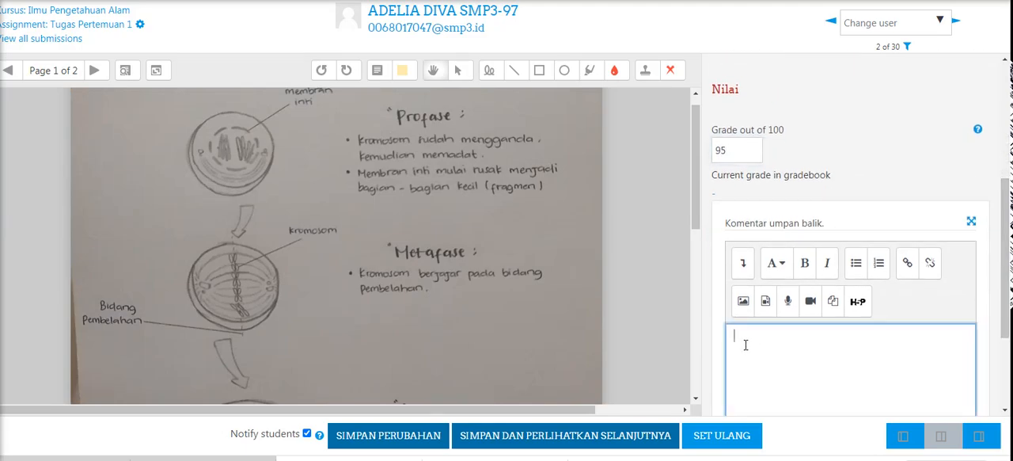
text(selamat nak, tugas telah ananda lakukan dengan tepat dan baik)
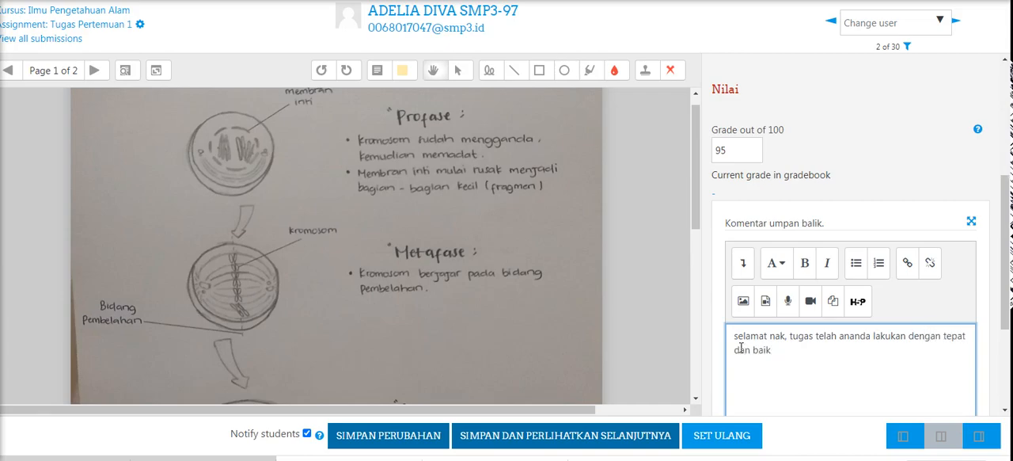
- Save the grade and feedback comment for this student and dismiss the confirmation
scroll(1008, 307, down, 2)
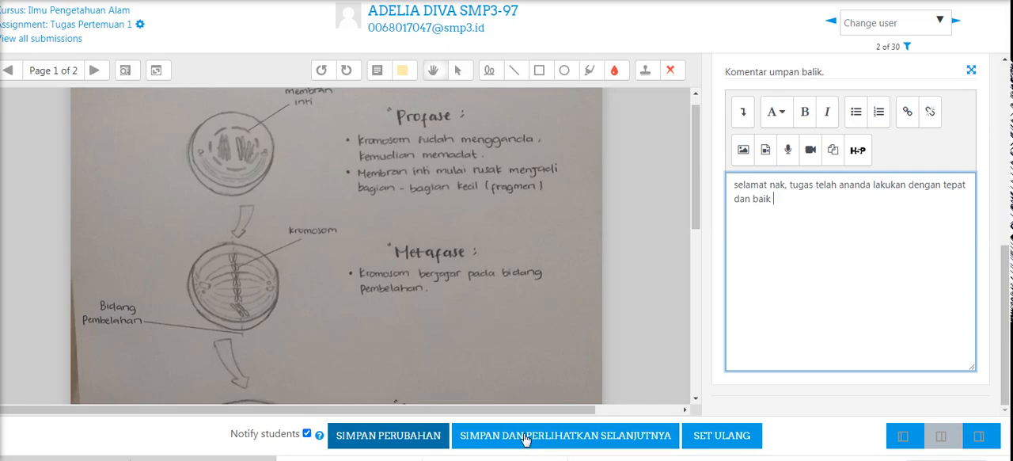
click(388, 438)
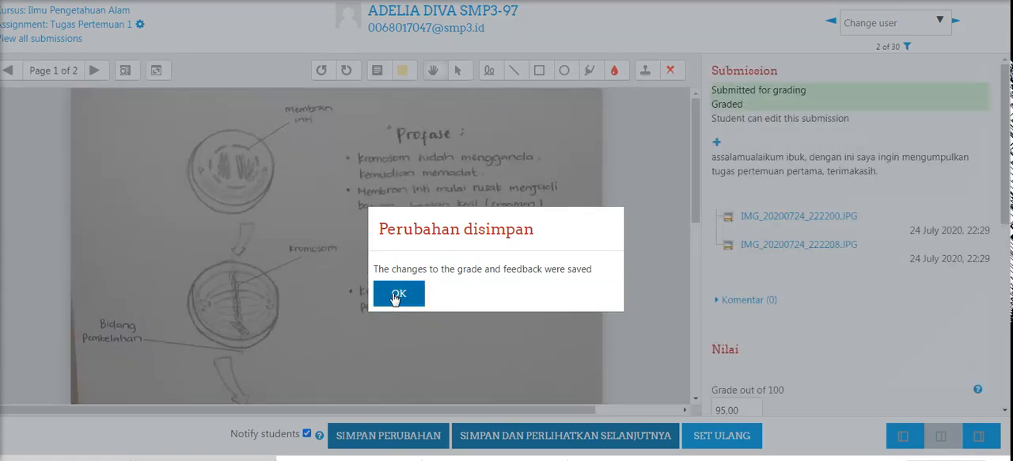
click(398, 293)
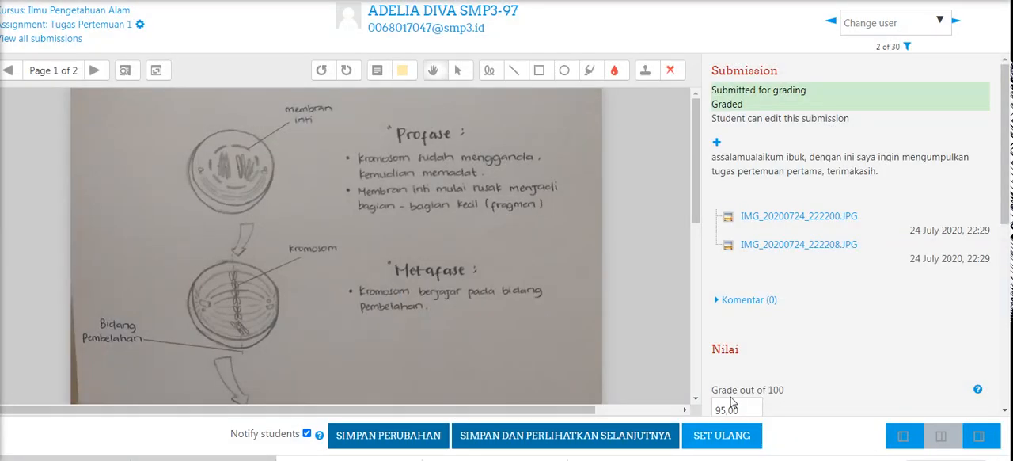
- Check the saved grade and feedback comment, then save once more and move on to the next student's submission
scroll(987, 199, down, 1)
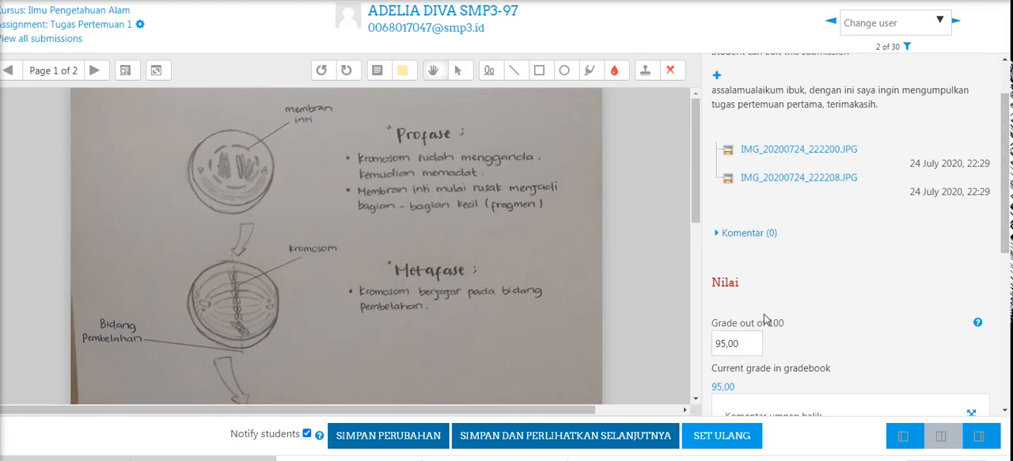
drag(1008, 222, 1009, 347)
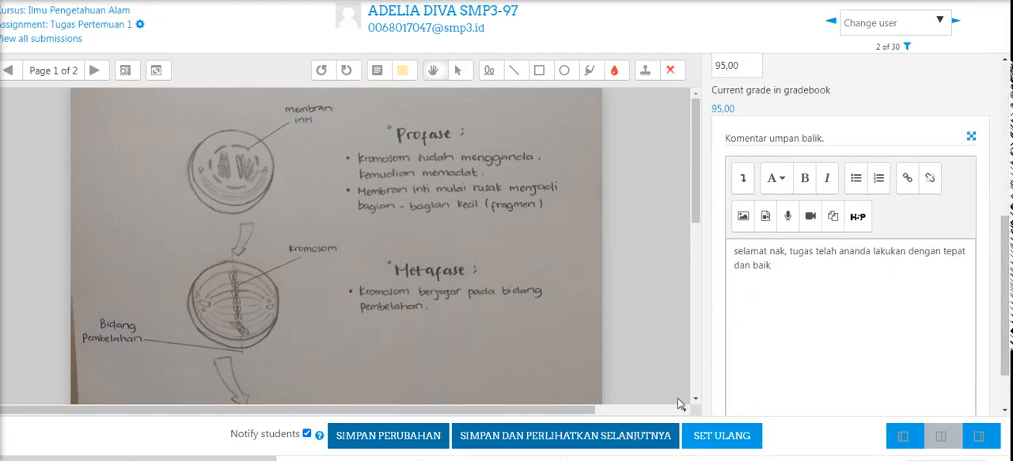
click(588, 441)
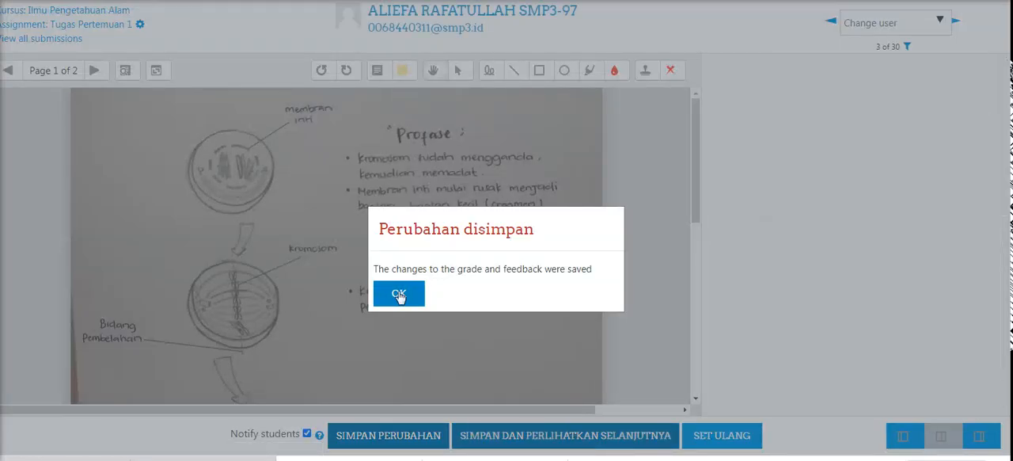
click(399, 294)
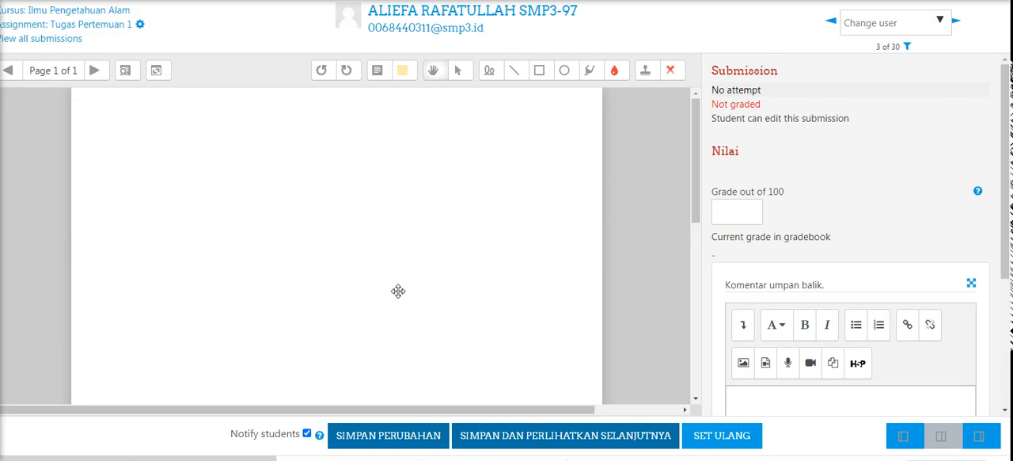